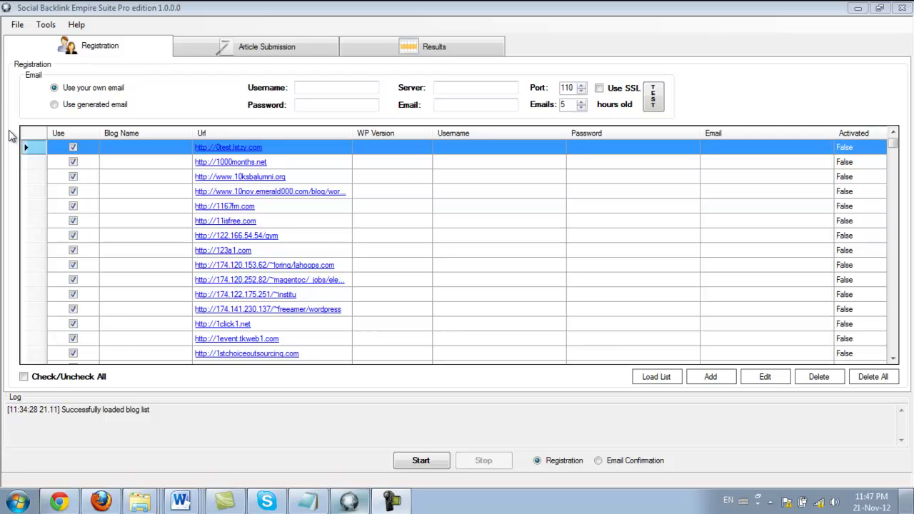
Set the blog registrations to use a generated email instead of an own email account
{"action": "left_click", "coordinate": [55, 87]}
{"action": "left_click", "coordinate": [444, 87]}
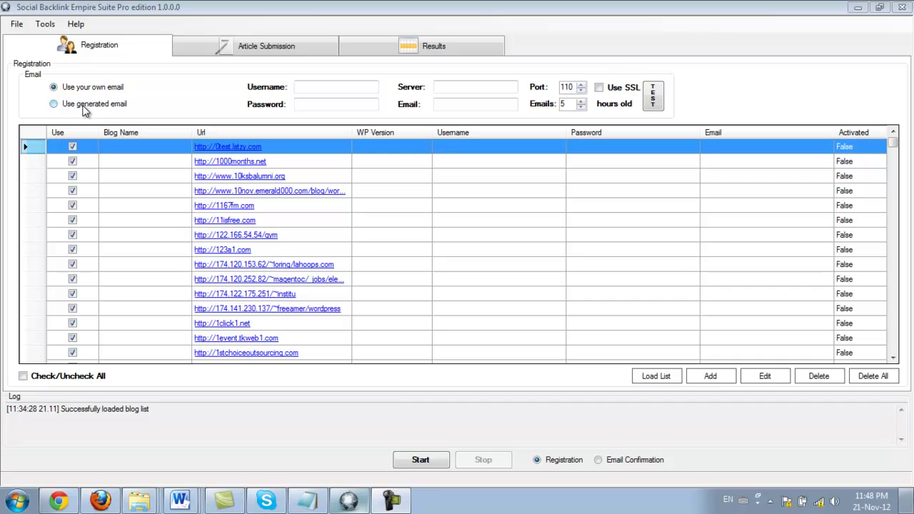
{"action": "left_click", "coordinate": [83, 110]}
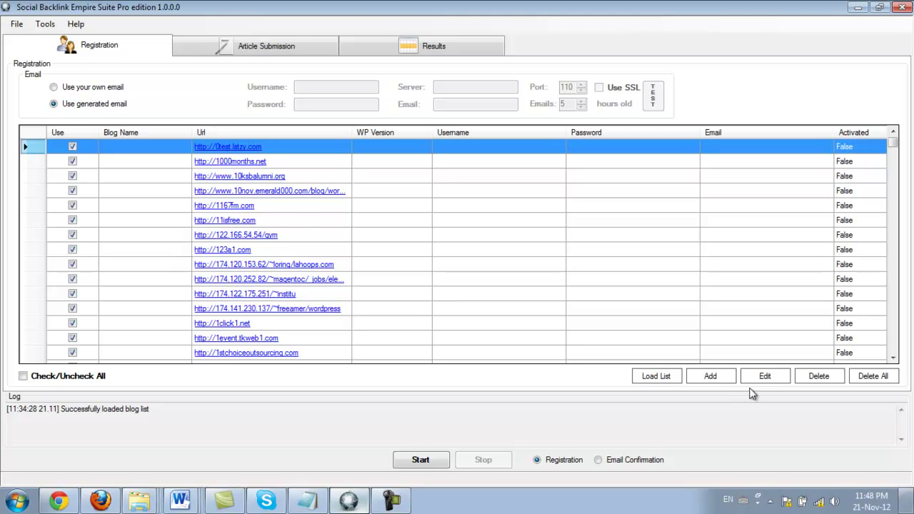
Toggle the selection of the whole blog list and leave every blog unselected
{"action": "scroll", "coordinate": [385, 367], "scroll_direction": "down", "scroll_amount": 15}
{"action": "left_click", "coordinate": [24, 376]}
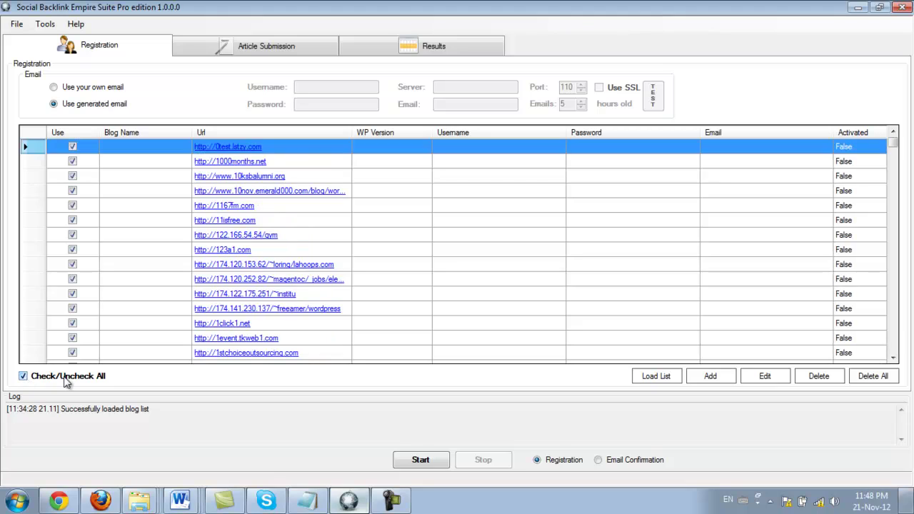
{"action": "left_click", "coordinate": [23, 377]}
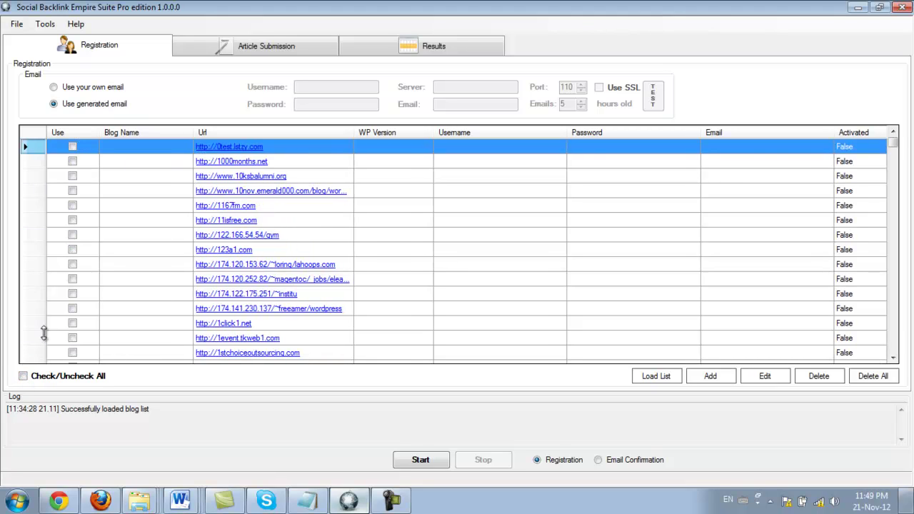
{"action": "left_click", "coordinate": [24, 376]}
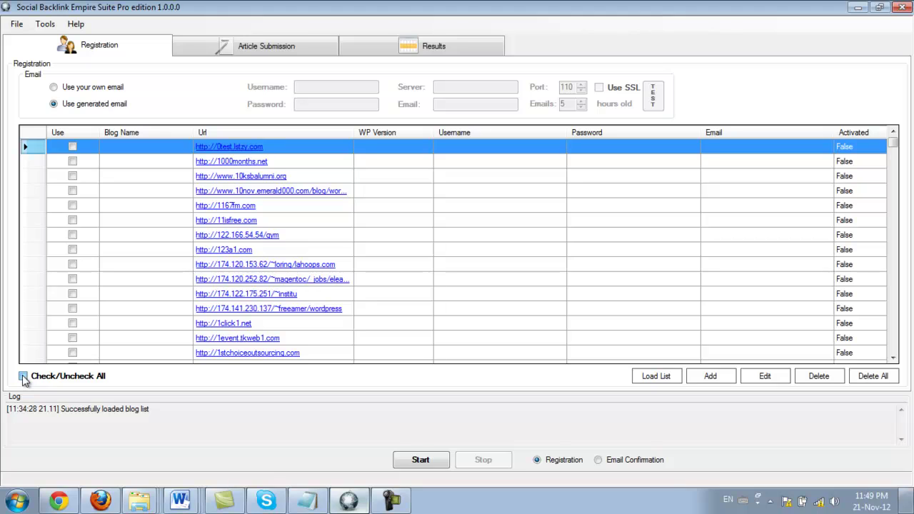
{"action": "left_click", "coordinate": [24, 376]}
{"action": "left_click", "coordinate": [72, 147]}
{"action": "left_click", "coordinate": [72, 161]}
{"action": "left_click", "coordinate": [72, 176]}
{"action": "left_click", "coordinate": [73, 190]}
{"action": "left_click", "coordinate": [72, 206]}
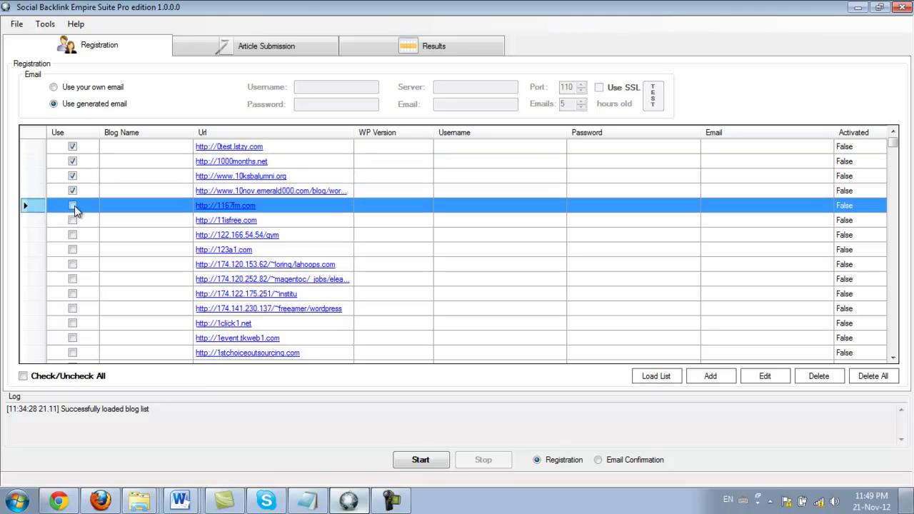
{"action": "left_click", "coordinate": [72, 219]}
{"action": "left_click", "coordinate": [72, 235]}
{"action": "left_click", "coordinate": [72, 249]}
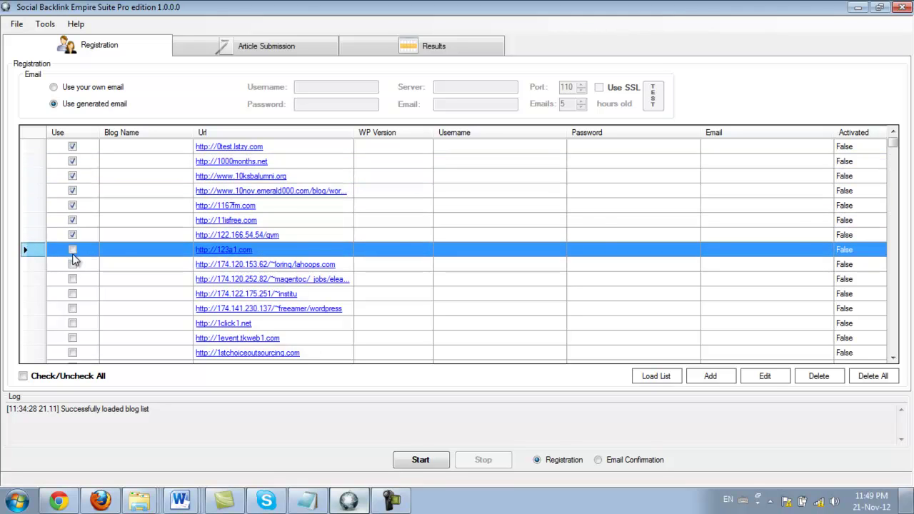
{"action": "left_click", "coordinate": [73, 264]}
{"action": "left_click", "coordinate": [73, 279]}
{"action": "left_click", "coordinate": [73, 294]}
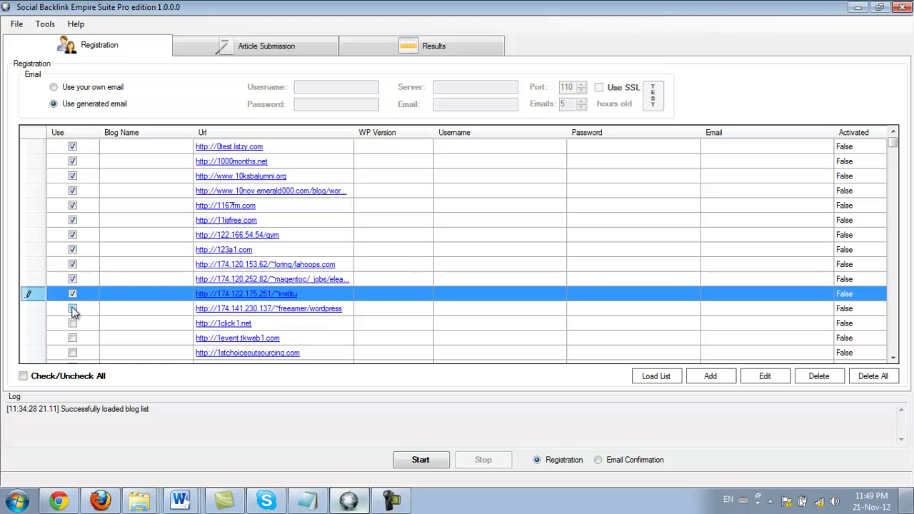
{"action": "left_click", "coordinate": [73, 308]}
{"action": "left_click", "coordinate": [73, 323]}
{"action": "left_click", "coordinate": [74, 338]}
{"action": "left_click", "coordinate": [72, 352]}
{"action": "scroll", "coordinate": [104, 295], "scroll_direction": "down", "scroll_amount": 2}
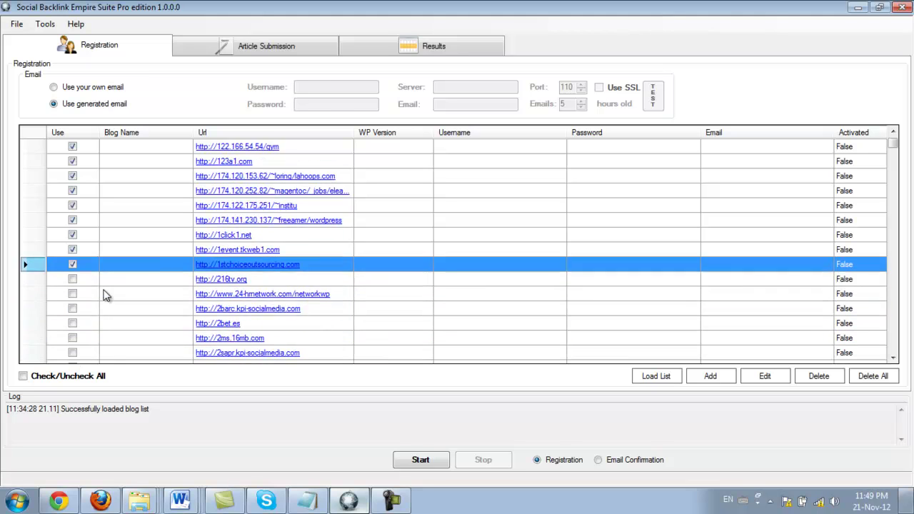
{"action": "scroll", "coordinate": [72, 271], "scroll_direction": "up", "scroll_amount": 2}
Run the account registration on the selected blogs and review the created accounts in the list
{"action": "left_click", "coordinate": [394, 407]}
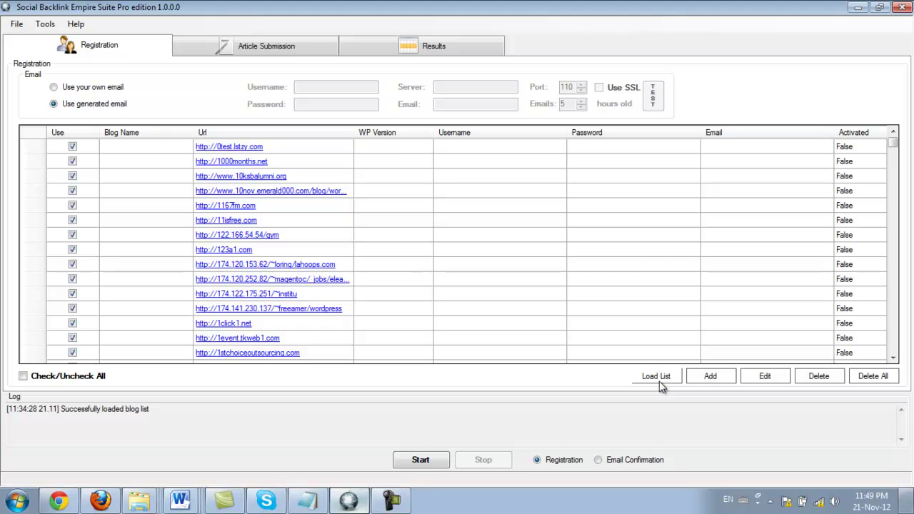
{"action": "left_click", "coordinate": [437, 461]}
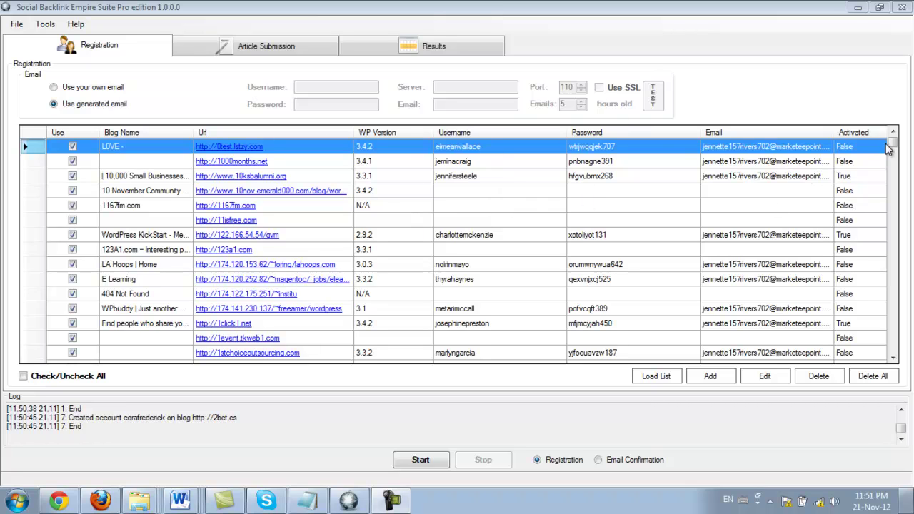
{"action": "left_click_drag", "start_coordinate": [892, 145], "coordinate": [892, 142]}
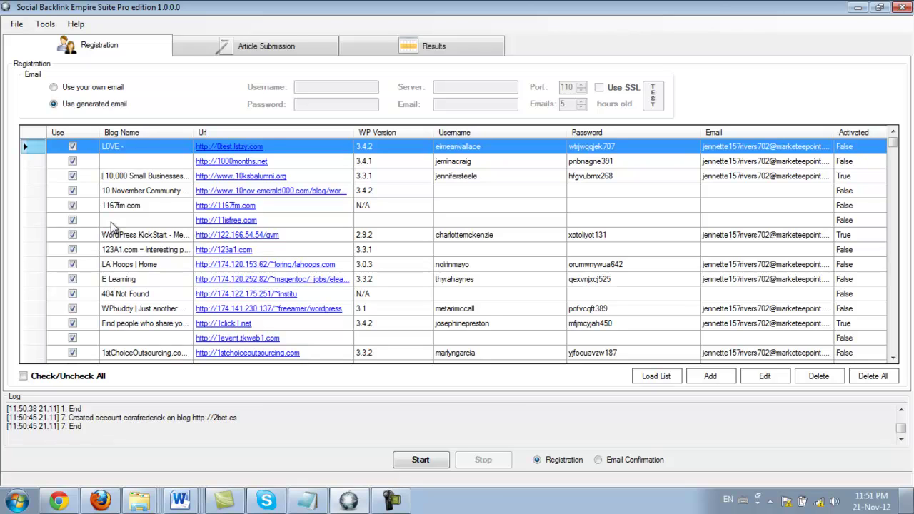
Explore the captcha modes in the settings, trying BypassCaptcha.com and Manual, and close the dialog without saving
{"action": "left_click", "coordinate": [45, 24]}
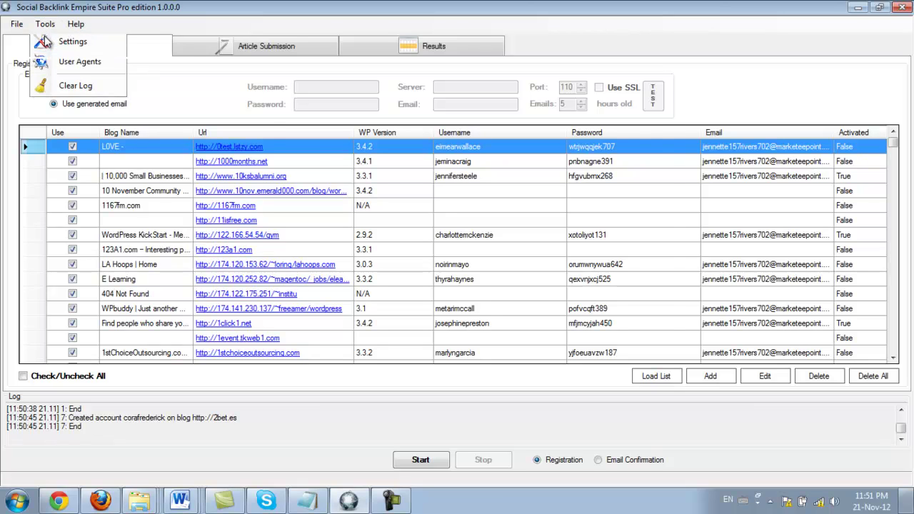
{"action": "left_click", "coordinate": [64, 40]}
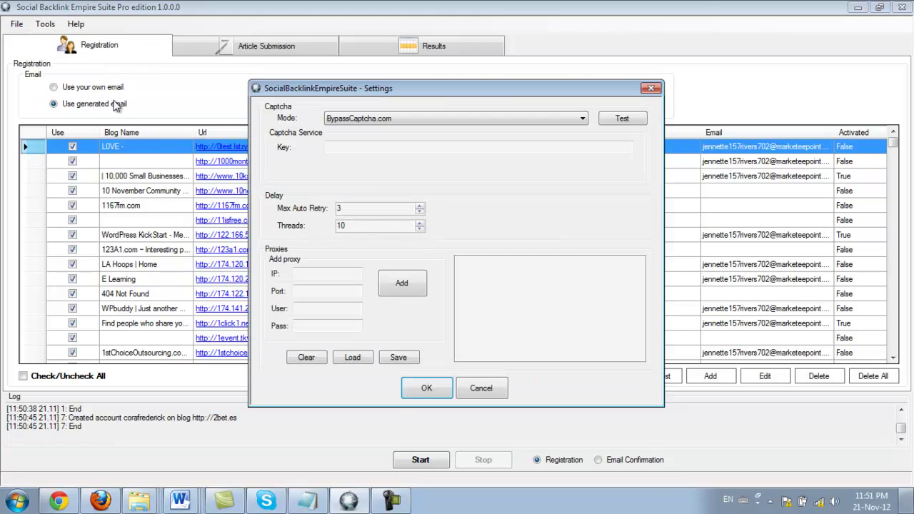
{"action": "left_click", "coordinate": [338, 120]}
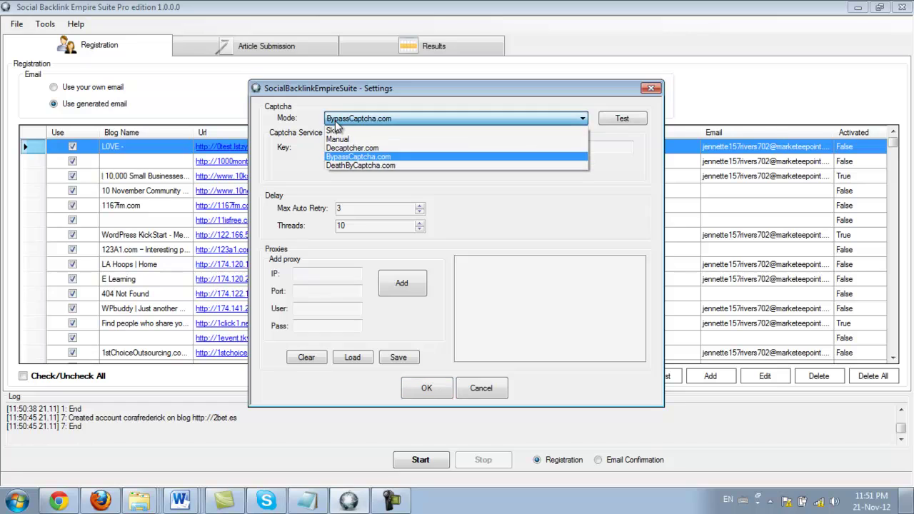
{"action": "left_click", "coordinate": [375, 157]}
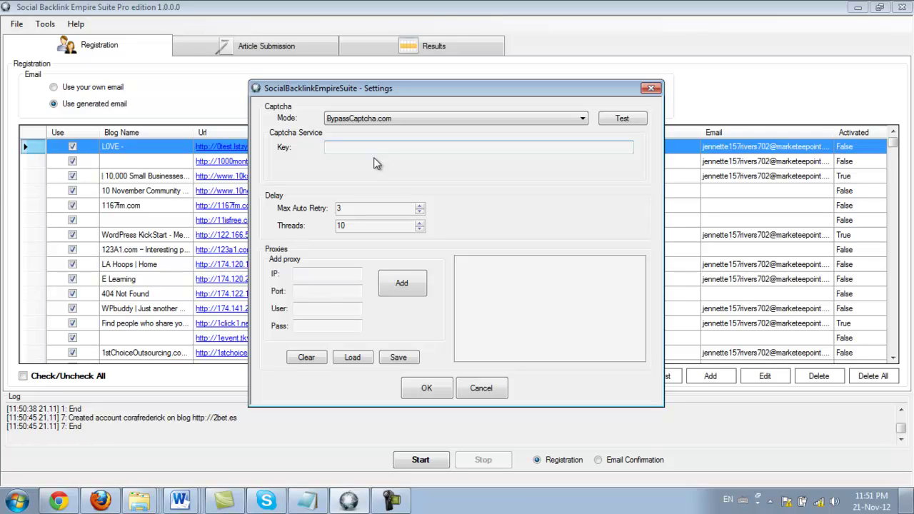
{"action": "left_click", "coordinate": [375, 120]}
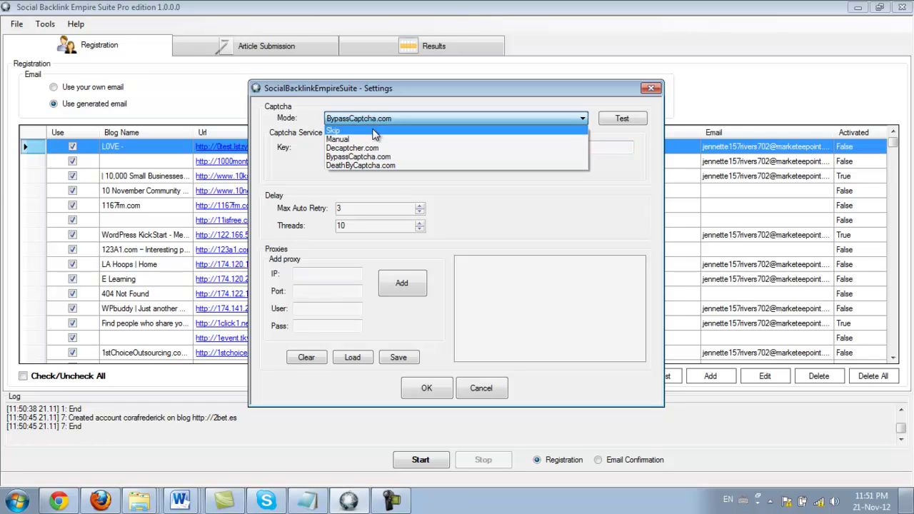
{"action": "left_click", "coordinate": [374, 140]}
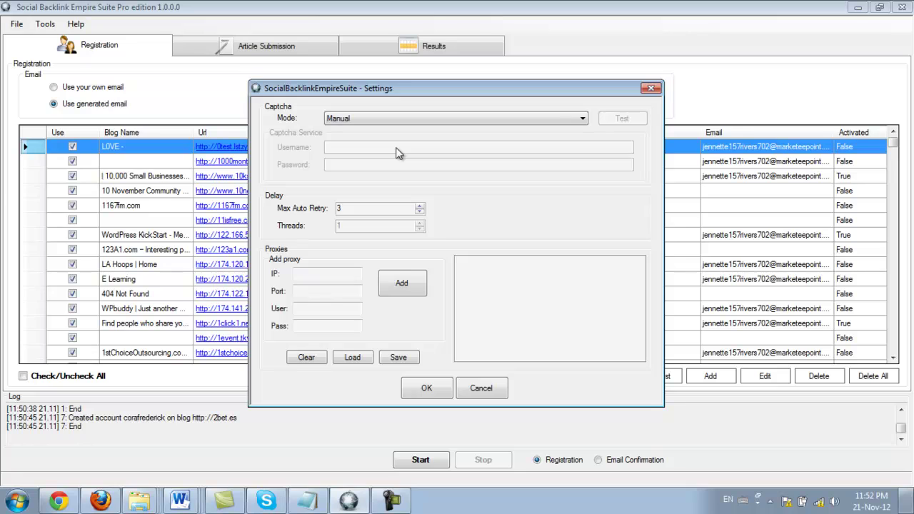
{"action": "left_click", "coordinate": [397, 123]}
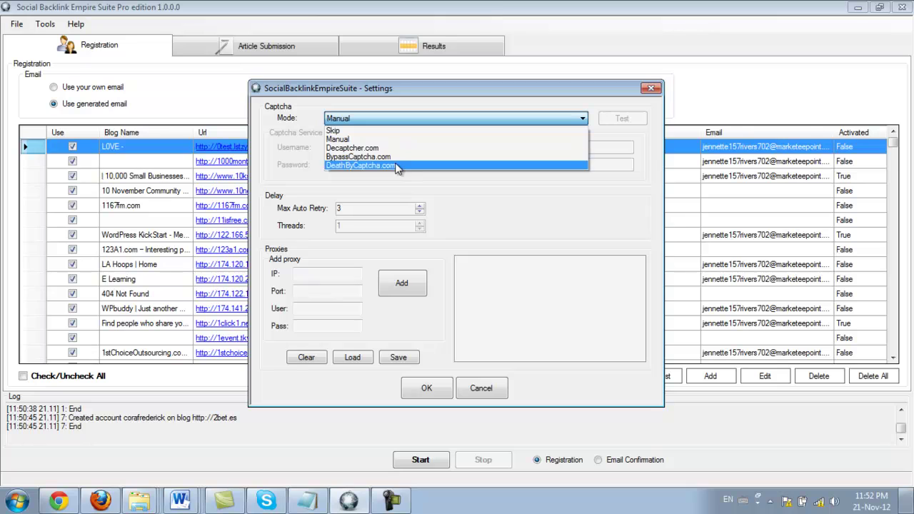
{"action": "left_click", "coordinate": [421, 193]}
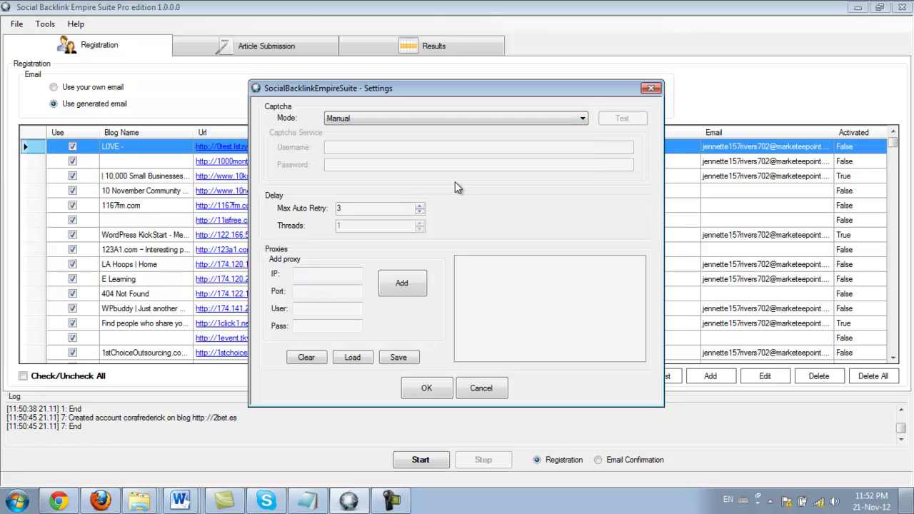
{"action": "left_click", "coordinate": [651, 89]}
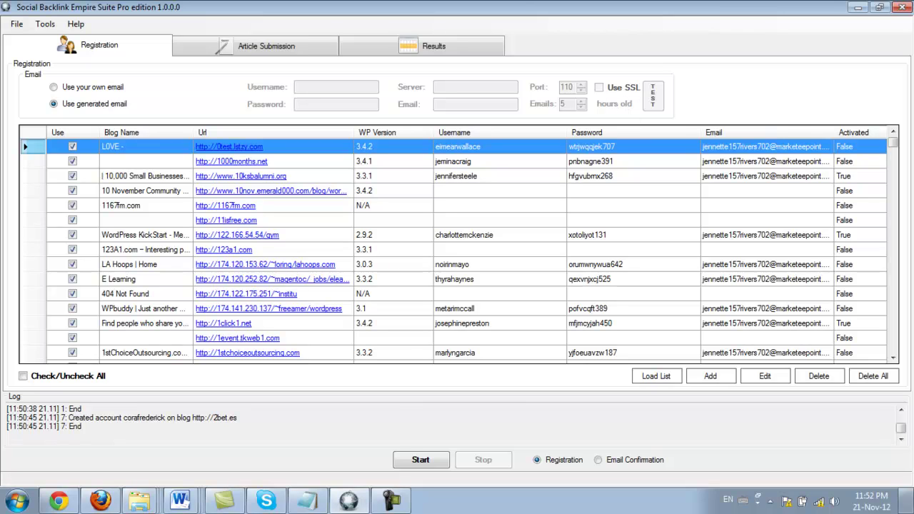
Run the email confirmation for the registered blog accounts, dismiss the completion notice and review the activation statuses
{"action": "left_click", "coordinate": [598, 460]}
{"action": "left_click", "coordinate": [420, 460]}
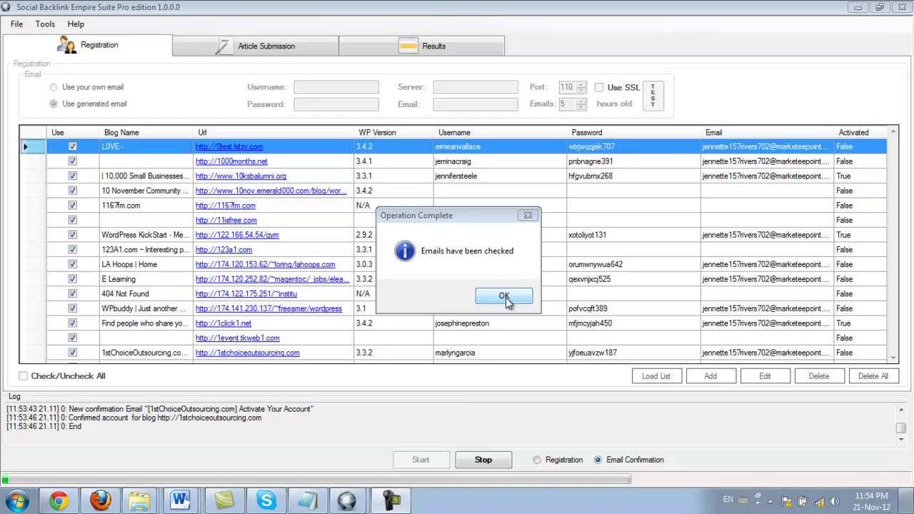
{"action": "left_click", "coordinate": [495, 276]}
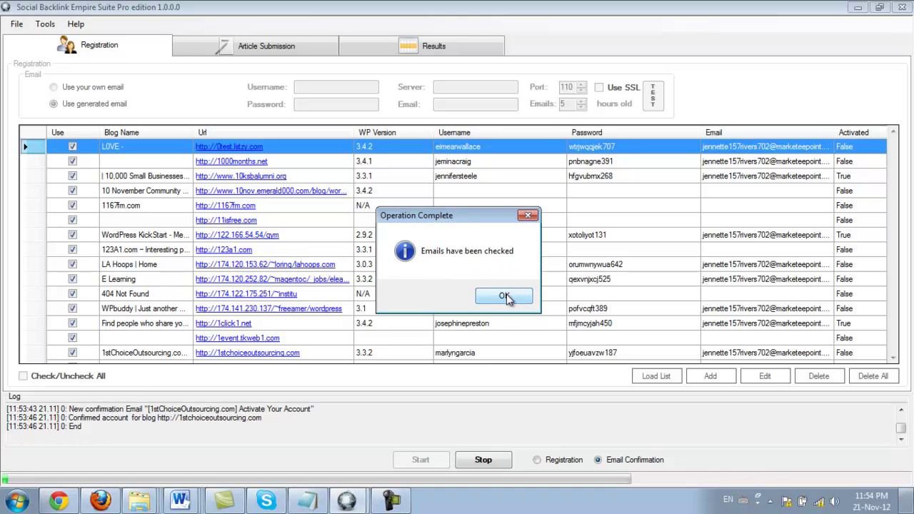
{"action": "left_click", "coordinate": [504, 297]}
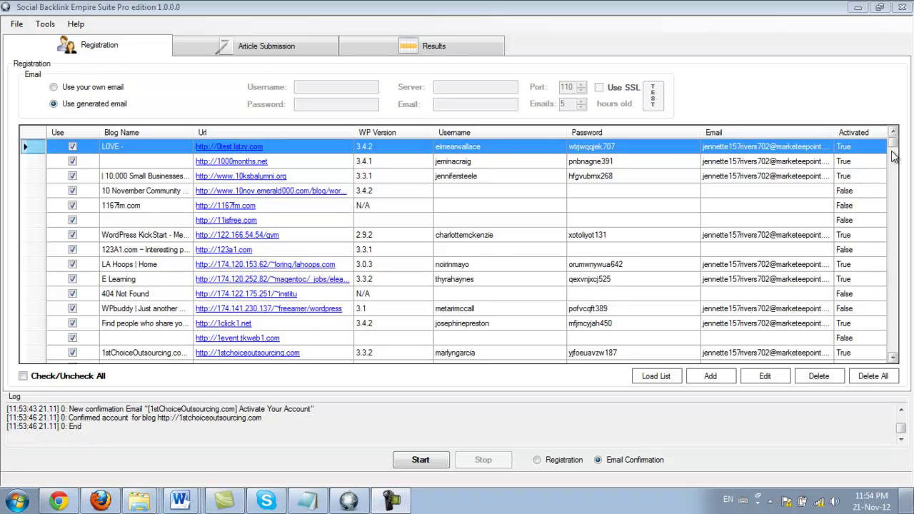
{"action": "mouse_move", "coordinate": [893, 157]}
{"action": "left_mouse_down"}
{"action": "mouse_move", "coordinate": [894, 200]}
{"action": "mouse_move", "coordinate": [895, 147]}
{"action": "left_mouse_up"}
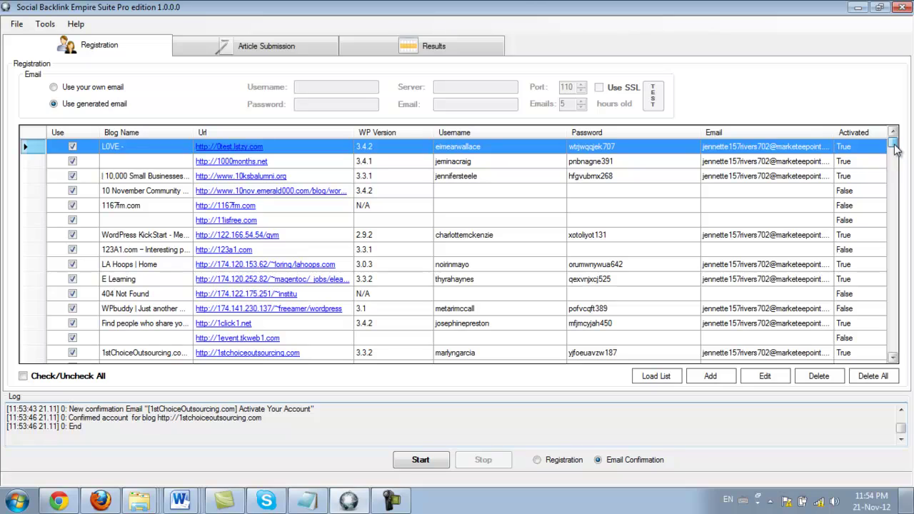